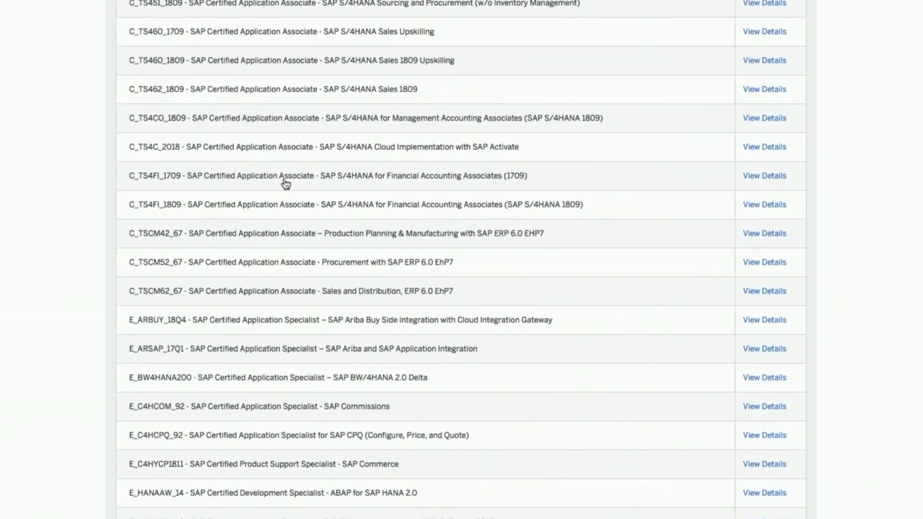
Step: Highlight the C_TS4FI_1809 certification title and its release number, then scroll back to the list top
{"action": "left_click_drag", "start_coordinate": [246, 210], "coordinate": [505, 206]}
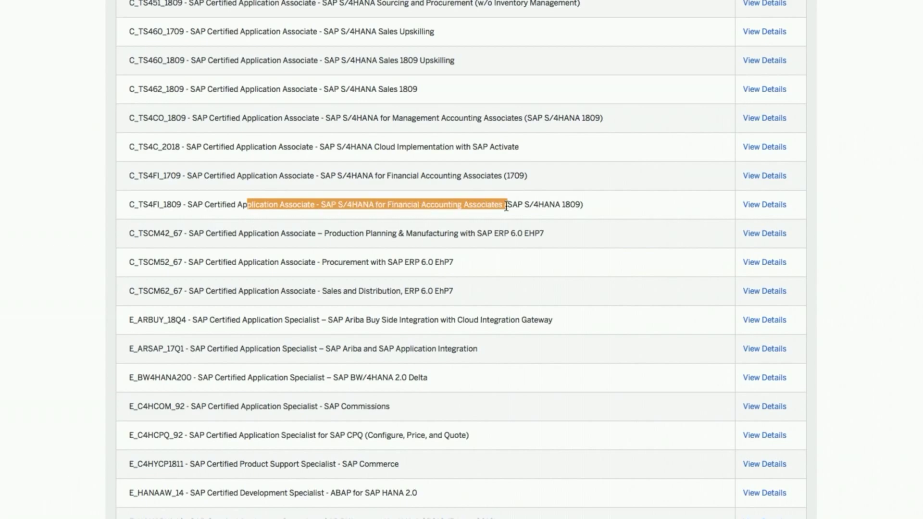
{"action": "left_click_drag", "start_coordinate": [565, 206], "coordinate": [584, 207]}
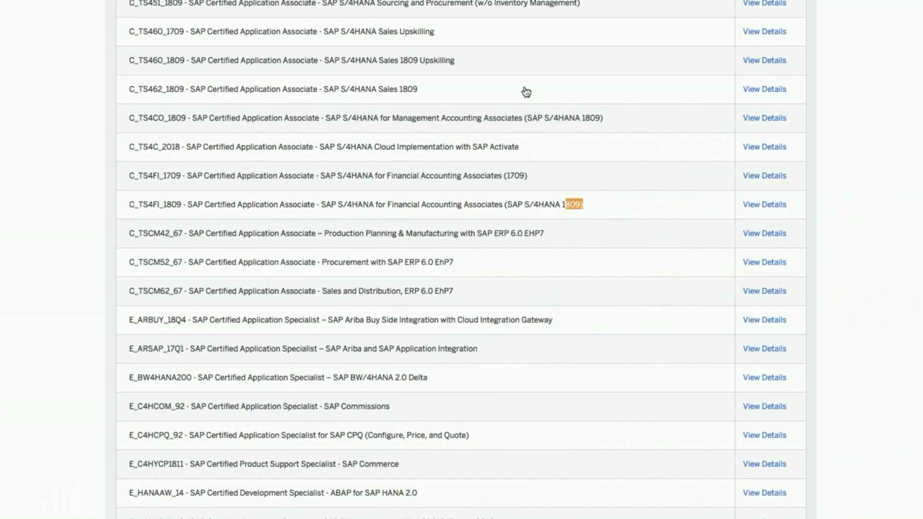
{"action": "scroll", "coordinate": [525, 92], "scroll_direction": "up", "scroll_amount": 20}
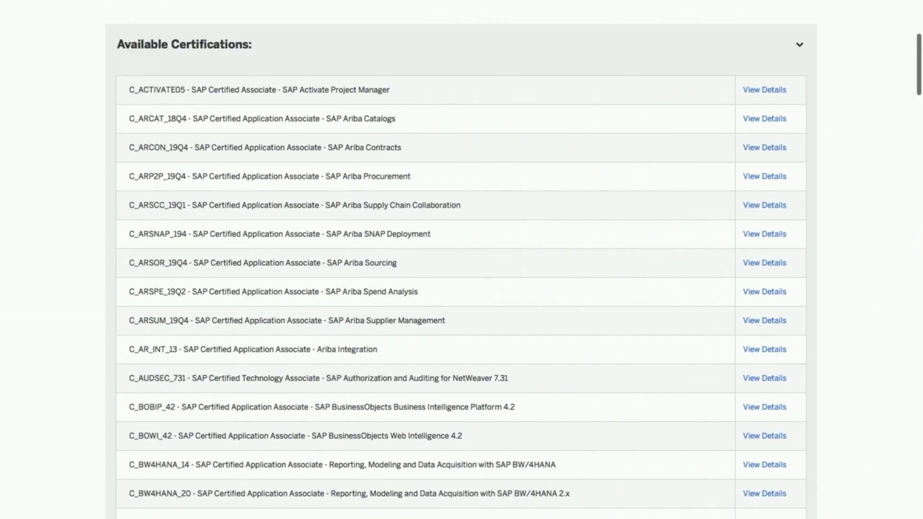
{"action": "scroll", "coordinate": [461, 259], "scroll_direction": "up", "scroll_amount": 6}
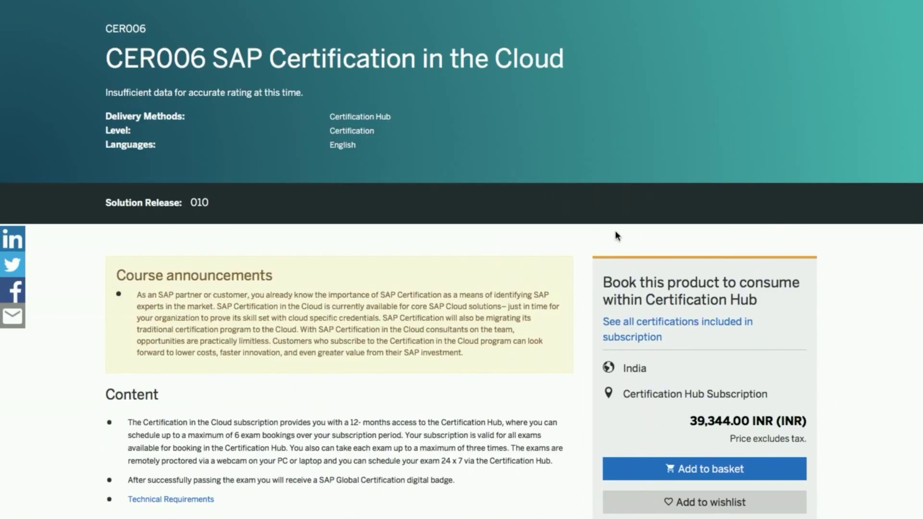
Step: Add CER006 SAP Certification in the Cloud (39,344.00 INR) to the basket and go to the basket
{"action": "left_click_drag", "start_coordinate": [691, 423], "coordinate": [809, 422]}
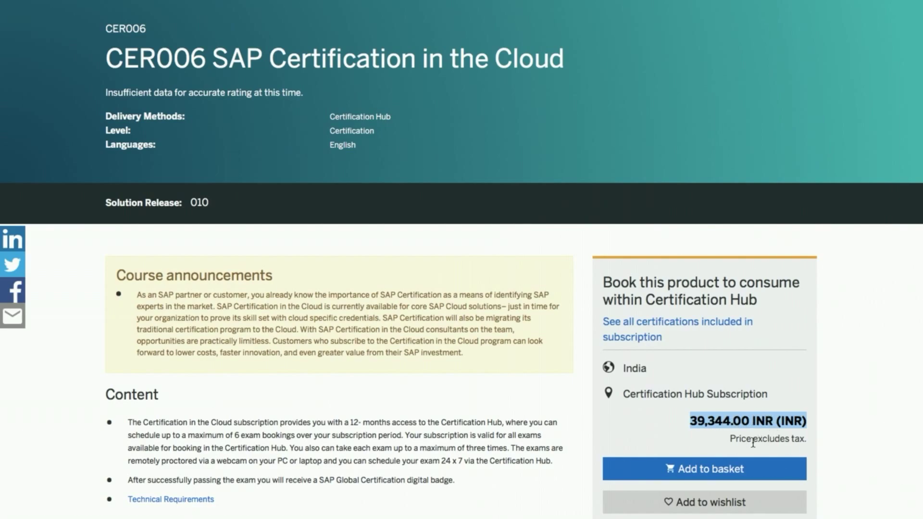
{"action": "left_click", "coordinate": [736, 470]}
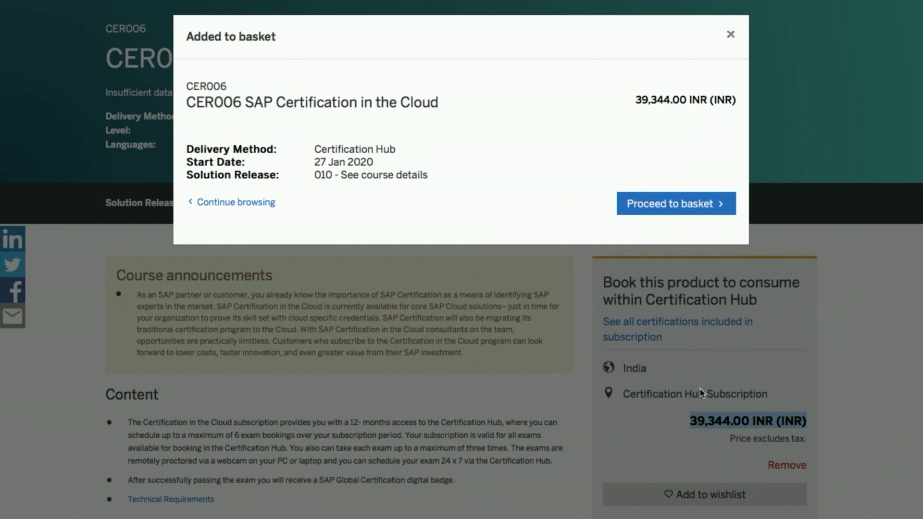
{"action": "left_click", "coordinate": [685, 213]}
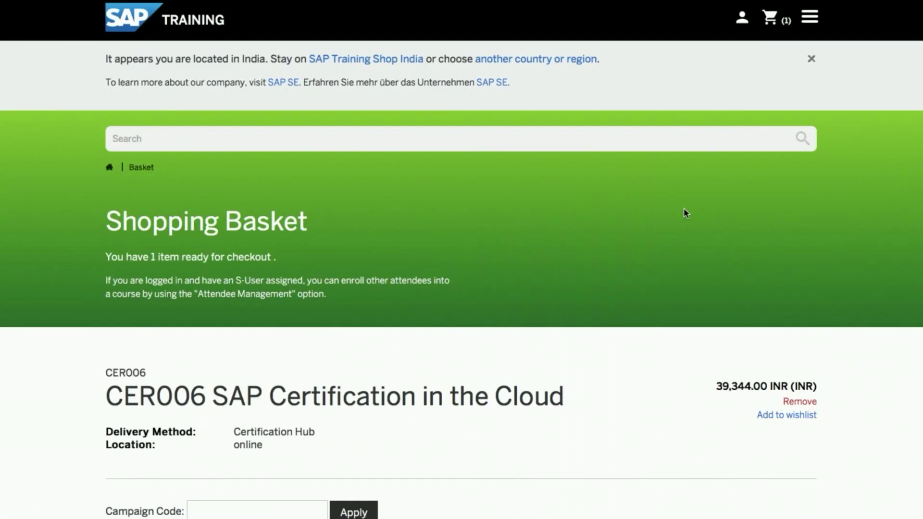
Step: Proceed from the one-item basket to checkout, leaving Campaign Code empty, and start the log-on name
{"action": "scroll", "coordinate": [684, 208], "scroll_direction": "down", "scroll_amount": 8}
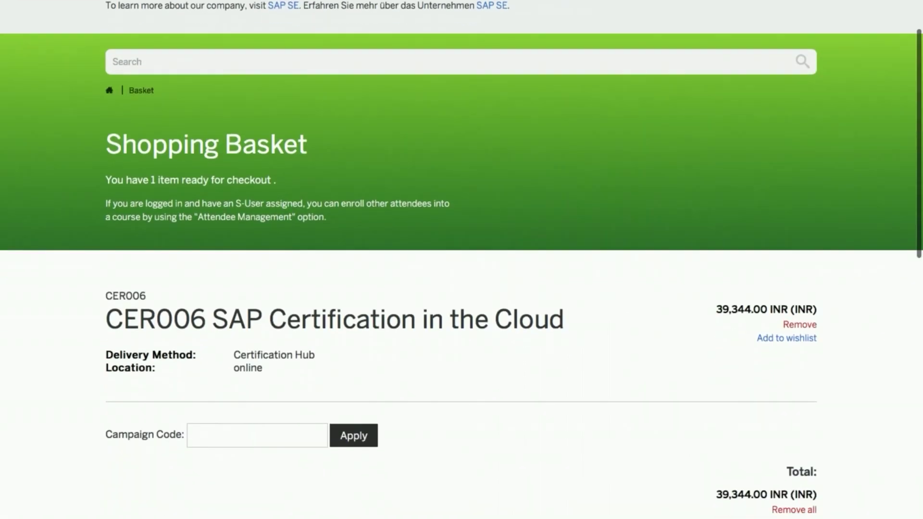
{"action": "scroll", "coordinate": [461, 259], "scroll_direction": "up", "scroll_amount": 5}
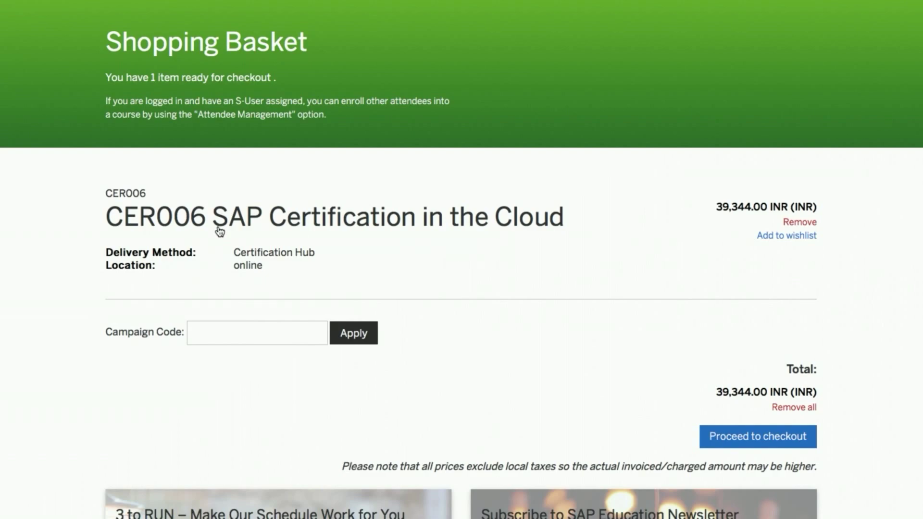
{"action": "left_click", "coordinate": [250, 332]}
{"action": "left_click", "coordinate": [759, 443]}
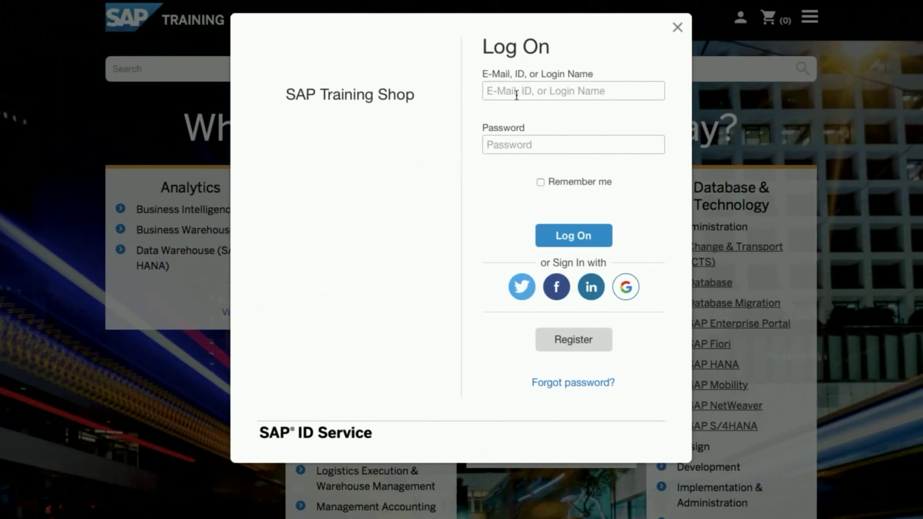
{"action": "left_click", "coordinate": [516, 96]}
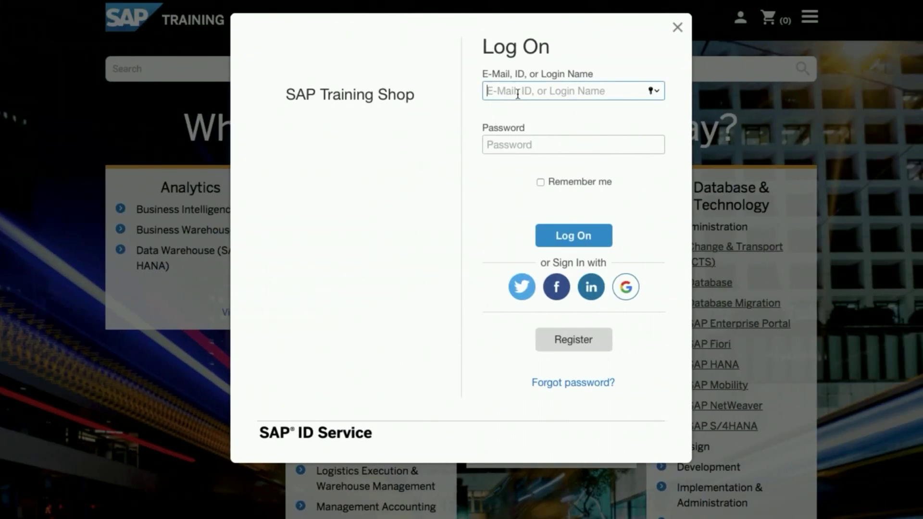
Step: Dismiss the saved-logins suggestions and open the Register form for a new SAP account
{"action": "left_click", "coordinate": [604, 70]}
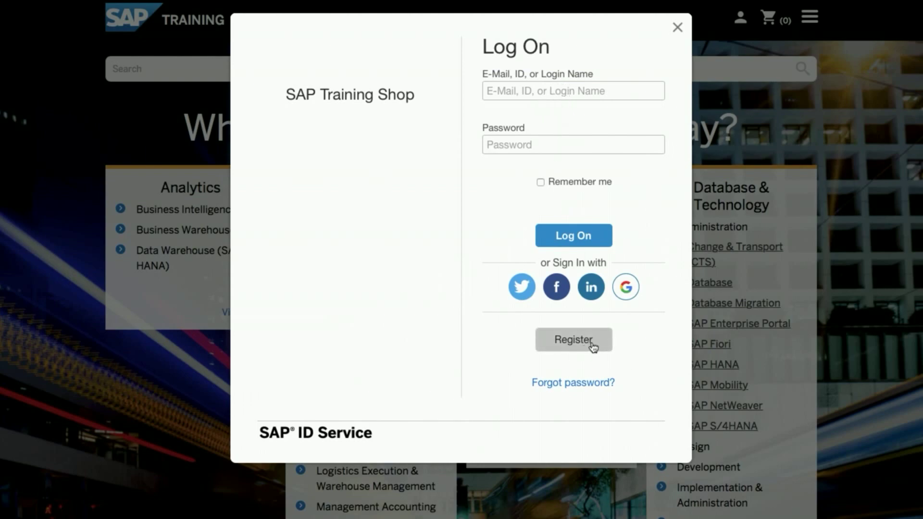
{"action": "left_click", "coordinate": [576, 349]}
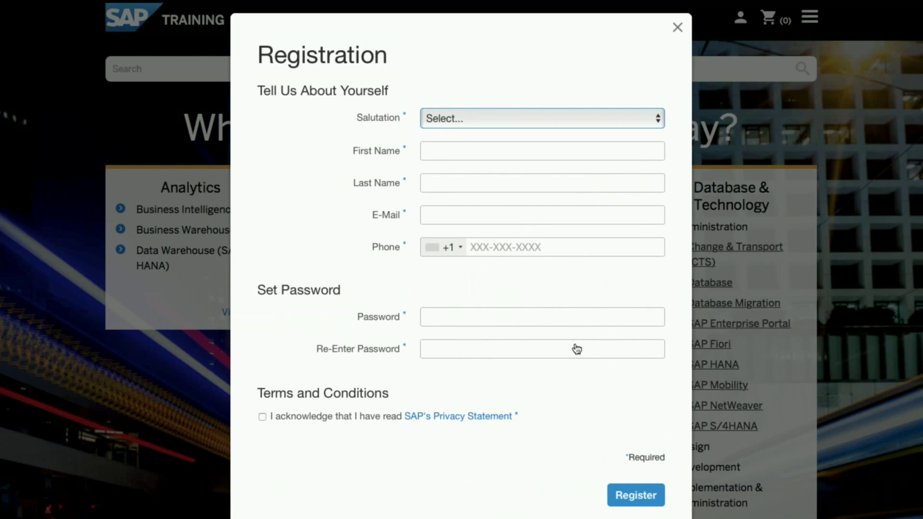
Step: Choose salutation Mr. and enter the person's first and last name
{"action": "left_click", "coordinate": [581, 121]}
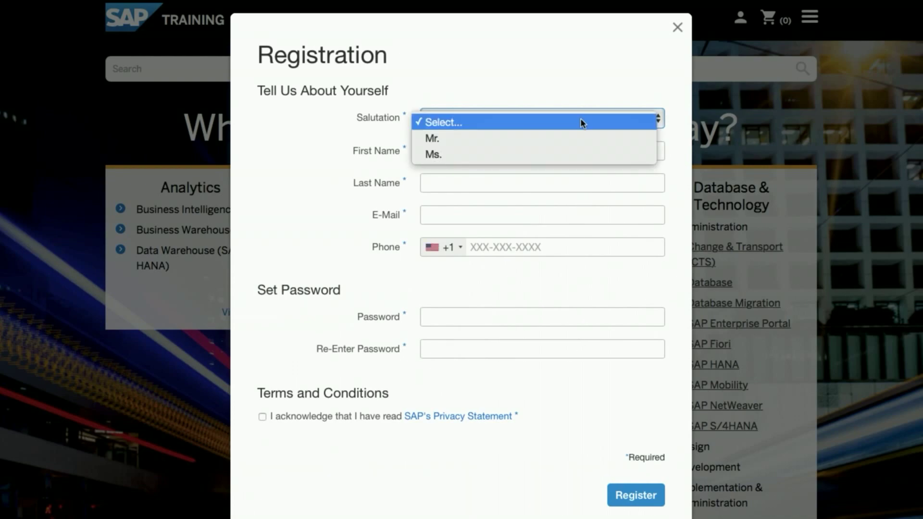
{"action": "left_click", "coordinate": [476, 137]}
{"action": "left_click", "coordinate": [433, 151]}
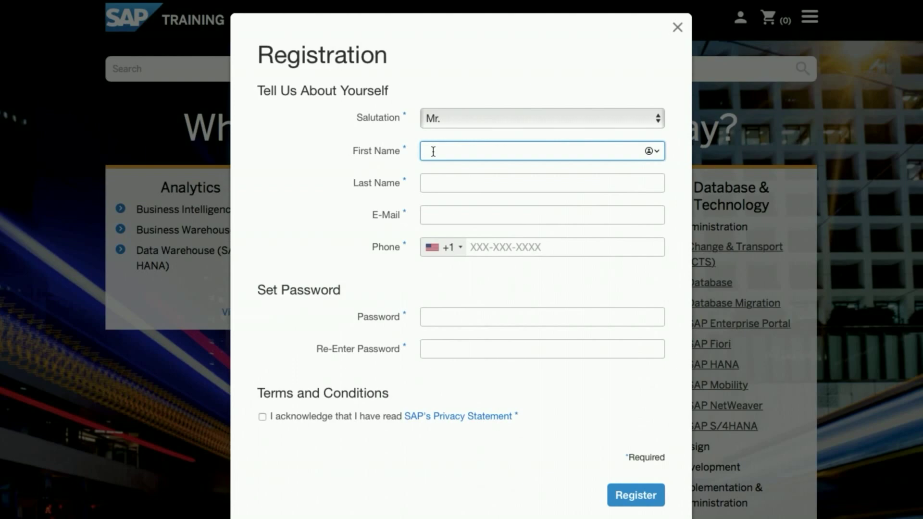
{"action": "left_click", "coordinate": [425, 183]}
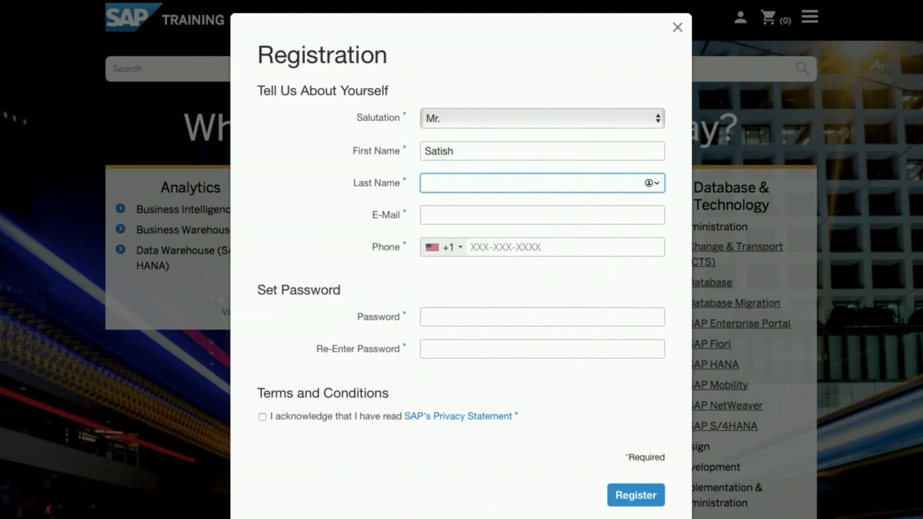
Step: Enter the e-mail address, review the password requirements, and return to the e-mail field
{"action": "left_click", "coordinate": [445, 213]}
{"action": "type", "text": "sati"}
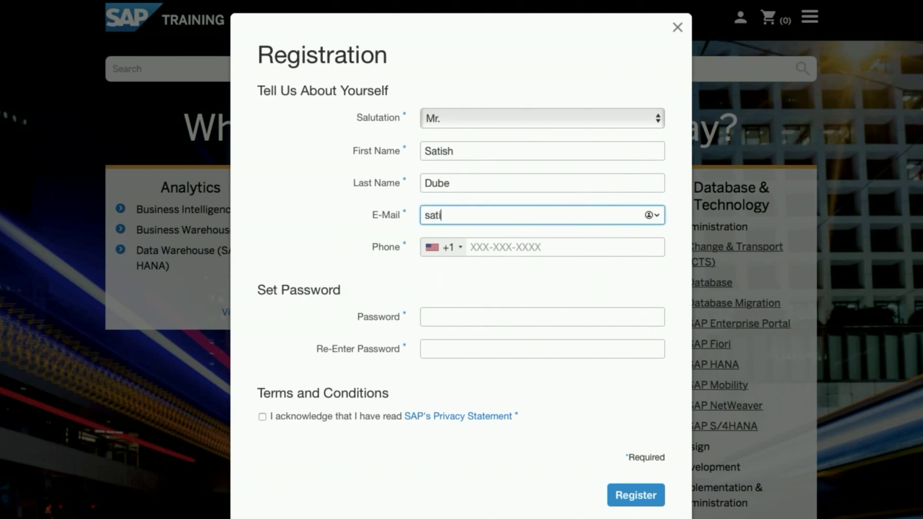
{"action": "type", "text": "sh.dub"}
{"action": "key", "text": "BackSpace"}
{"action": "key", "text": "BackSpace"}
{"action": "key", "text": "BackSpace"}
{"action": "key", "text": "BackSpace"}
{"action": "key", "text": "BackSpace"}
{"action": "key", "text": "BackSpace"}
{"action": "key", "text": "BackSpace"}
{"action": "key", "text": "BackSpace"}
{"action": "key", "text": "BackSpace"}
{"action": "key", "text": "BackSpace"}
{"action": "left_click", "coordinate": [439, 315]}
{"action": "left_click", "coordinate": [407, 312]}
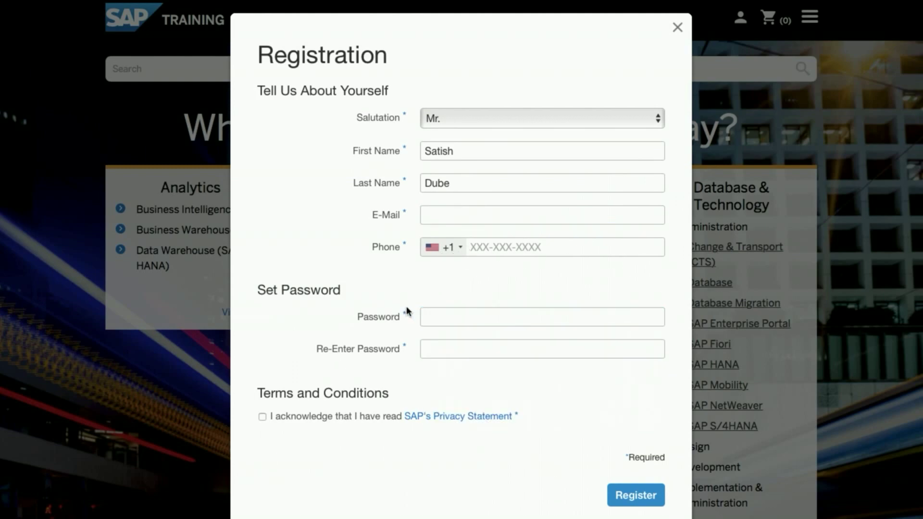
{"action": "left_click", "coordinate": [444, 320]}
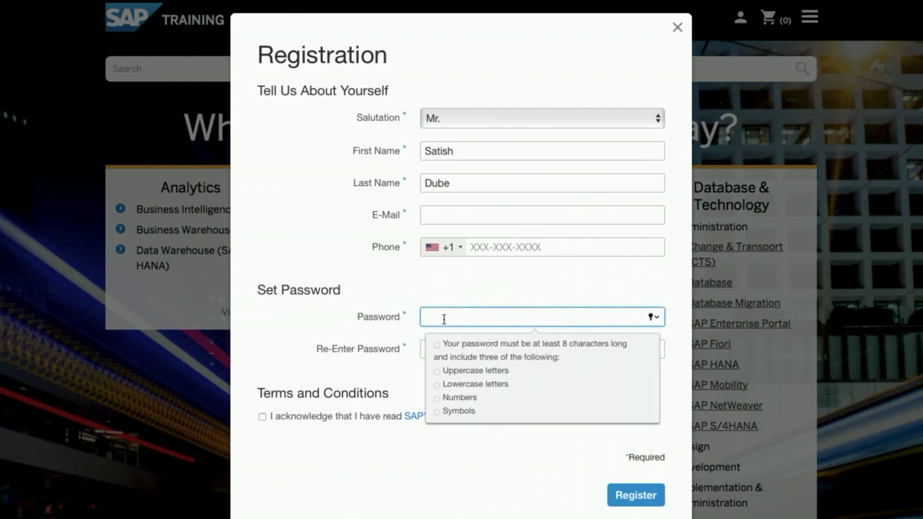
{"action": "left_click", "coordinate": [419, 279]}
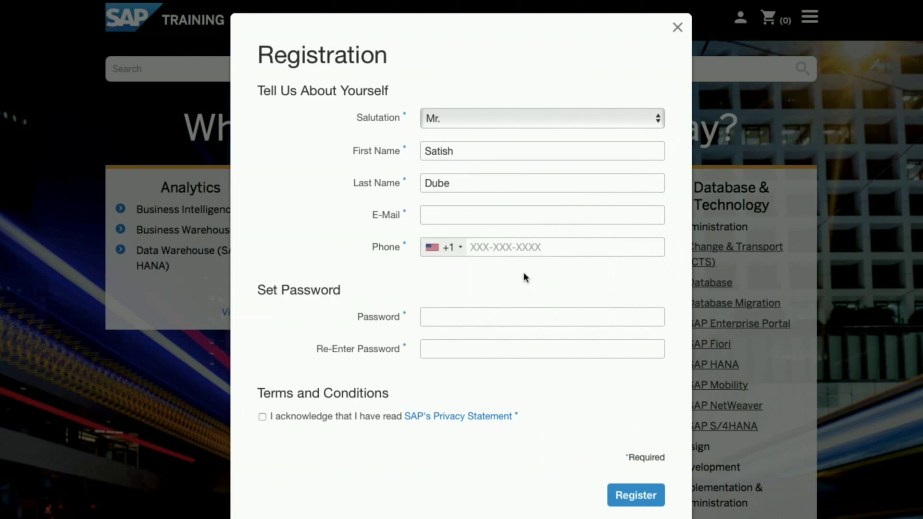
{"action": "left_click", "coordinate": [479, 219]}
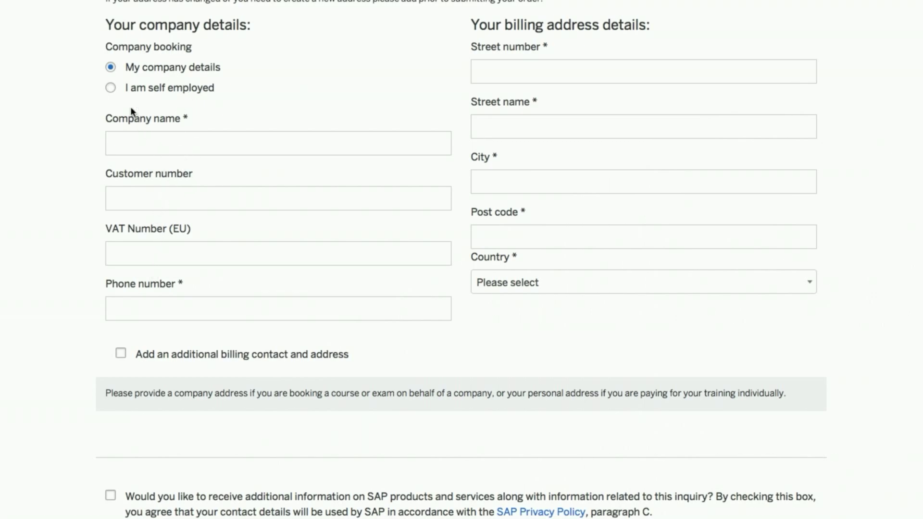
Step: Choose self-employed booking, pass through the phone and address fields, and save the details section
{"action": "left_click", "coordinate": [112, 89]}
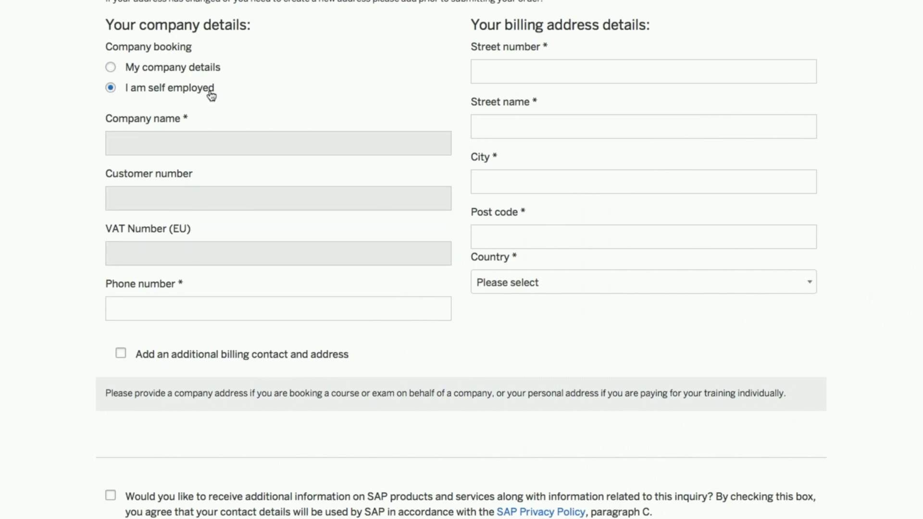
{"action": "left_click", "coordinate": [200, 308]}
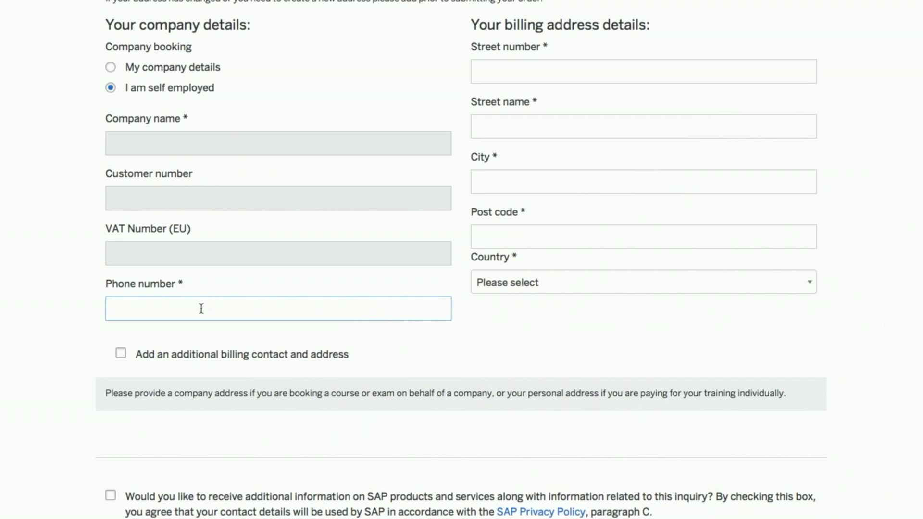
{"action": "left_click", "coordinate": [506, 77]}
{"action": "left_click", "coordinate": [498, 128]}
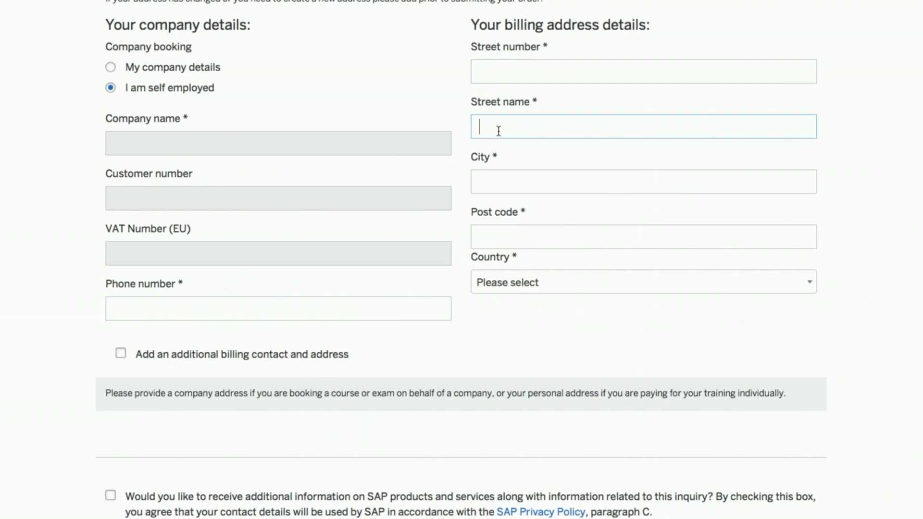
{"action": "left_click", "coordinate": [489, 176]}
{"action": "left_click", "coordinate": [501, 229]}
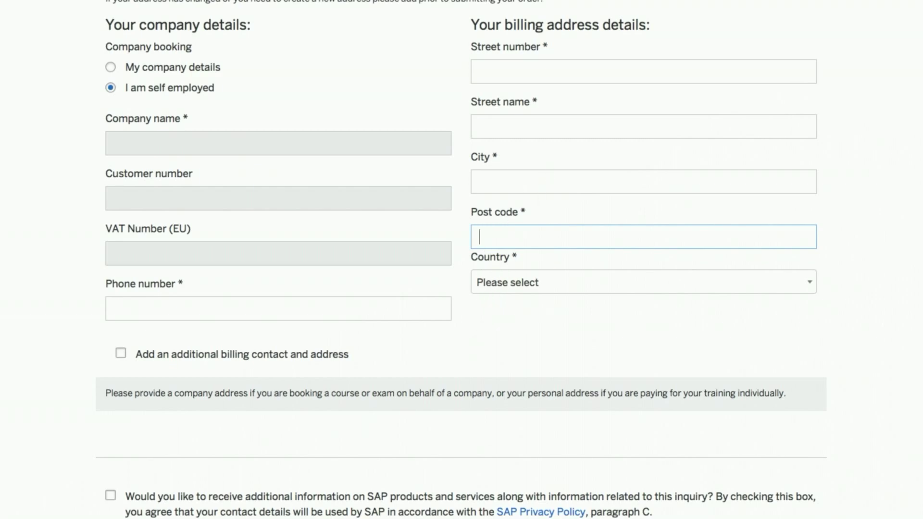
{"action": "left_click", "coordinate": [552, 335]}
{"action": "scroll", "coordinate": [551, 334], "scroll_direction": "down", "scroll_amount": 6}
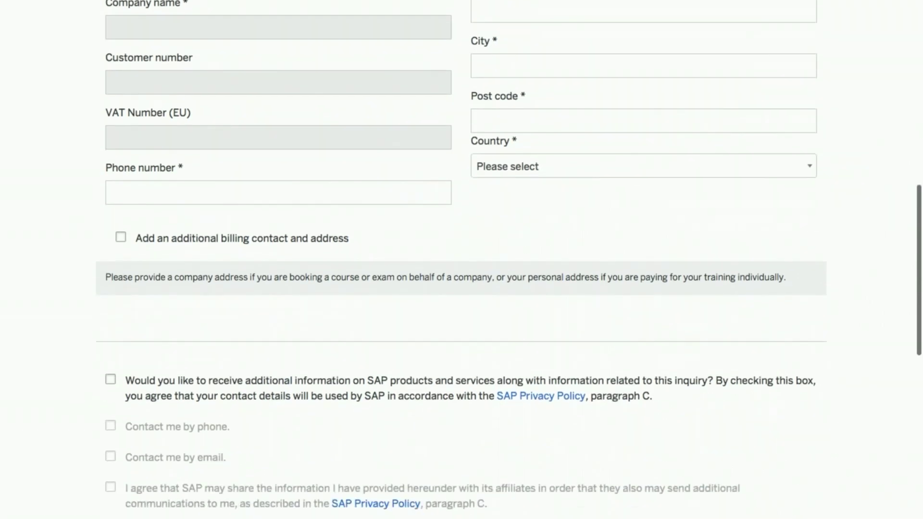
{"action": "scroll", "coordinate": [737, 286], "scroll_direction": "down", "scroll_amount": 5}
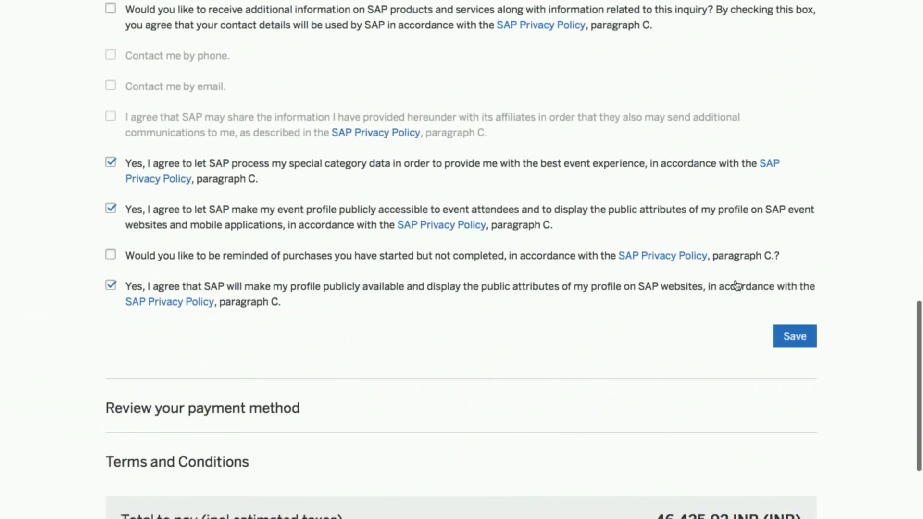
{"action": "left_click", "coordinate": [790, 336]}
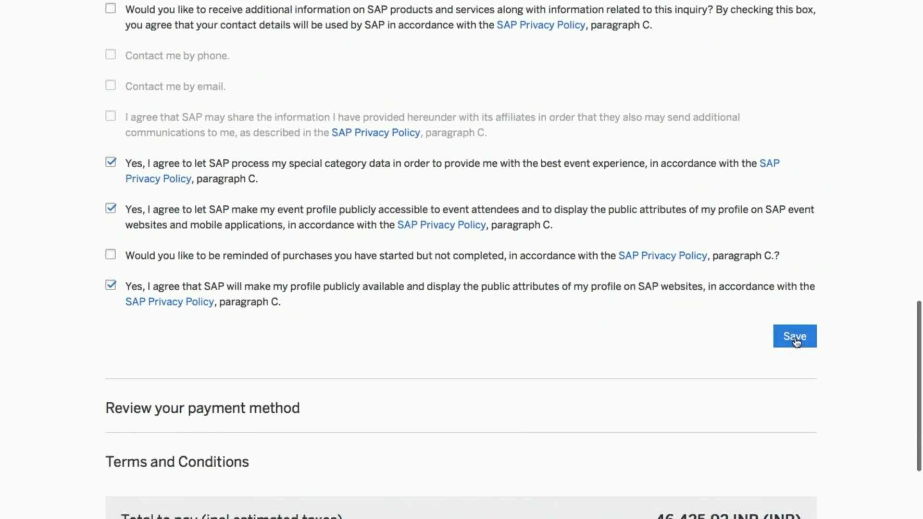